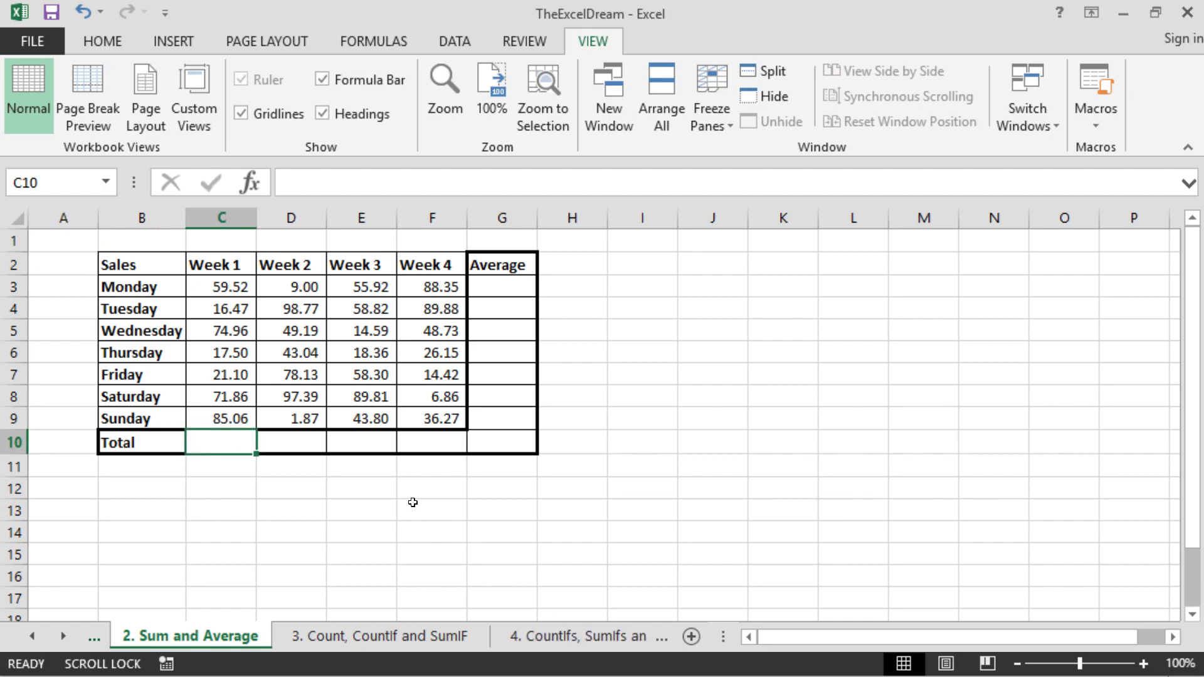
- Total the Week 1 sales in C10 by adding each day's cell individually with =C3+C4+C5+C6+C7+C8+C9
{"action": "type", "text": "="}
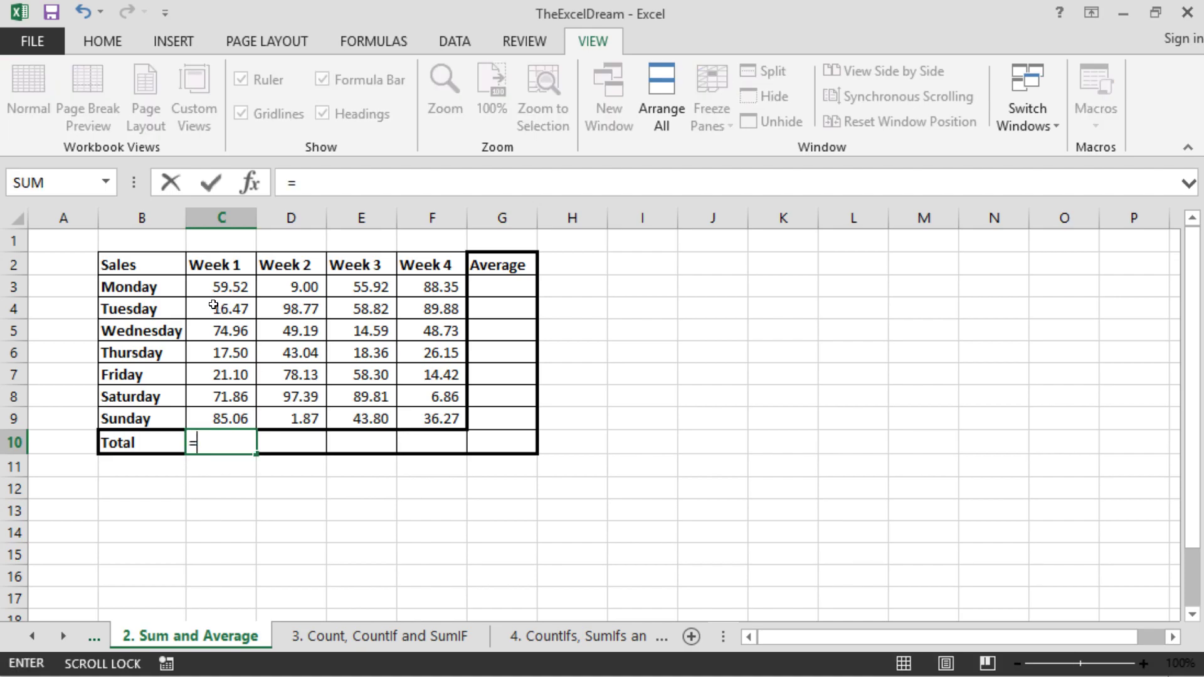
{"action": "left_click", "coordinate": [214, 287]}
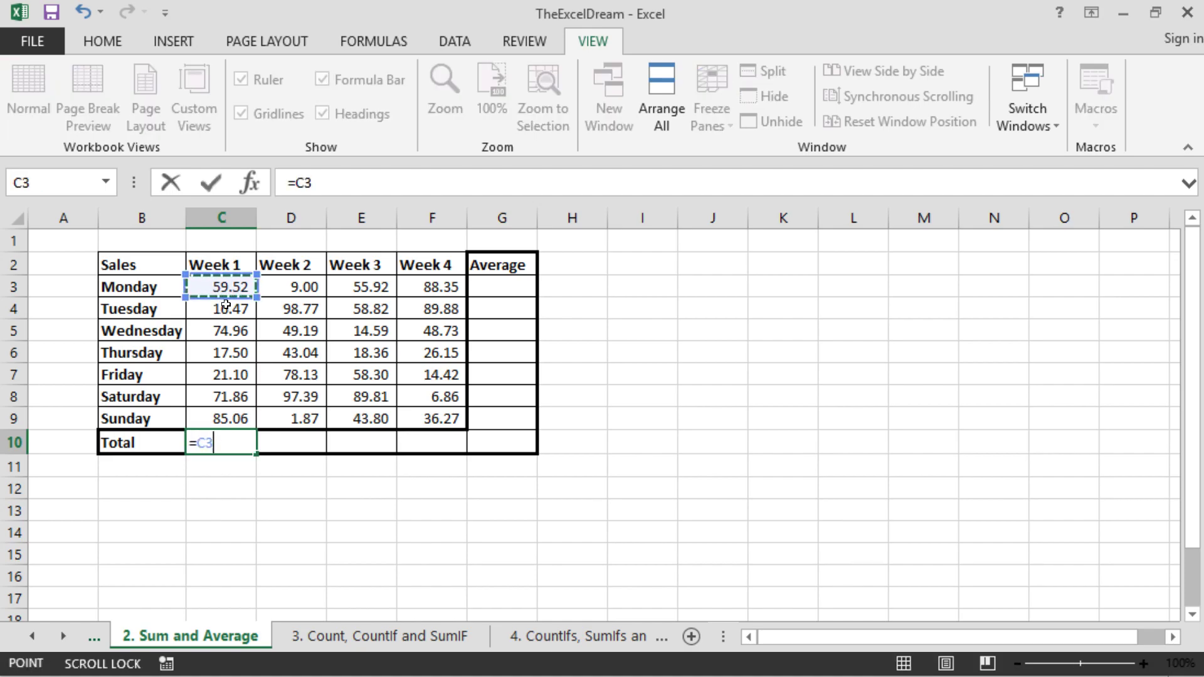
{"action": "type", "text": "+"}
{"action": "left_click", "coordinate": [233, 315]}
{"action": "type", "text": "+"}
{"action": "left_click", "coordinate": [232, 331]}
{"action": "type", "text": "+"}
{"action": "left_click", "coordinate": [233, 353]}
{"action": "type", "text": "+"}
{"action": "left_click", "coordinate": [236, 374]}
{"action": "type", "text": "+"}
{"action": "left_click", "coordinate": [239, 396]}
{"action": "left_click", "coordinate": [241, 418]}
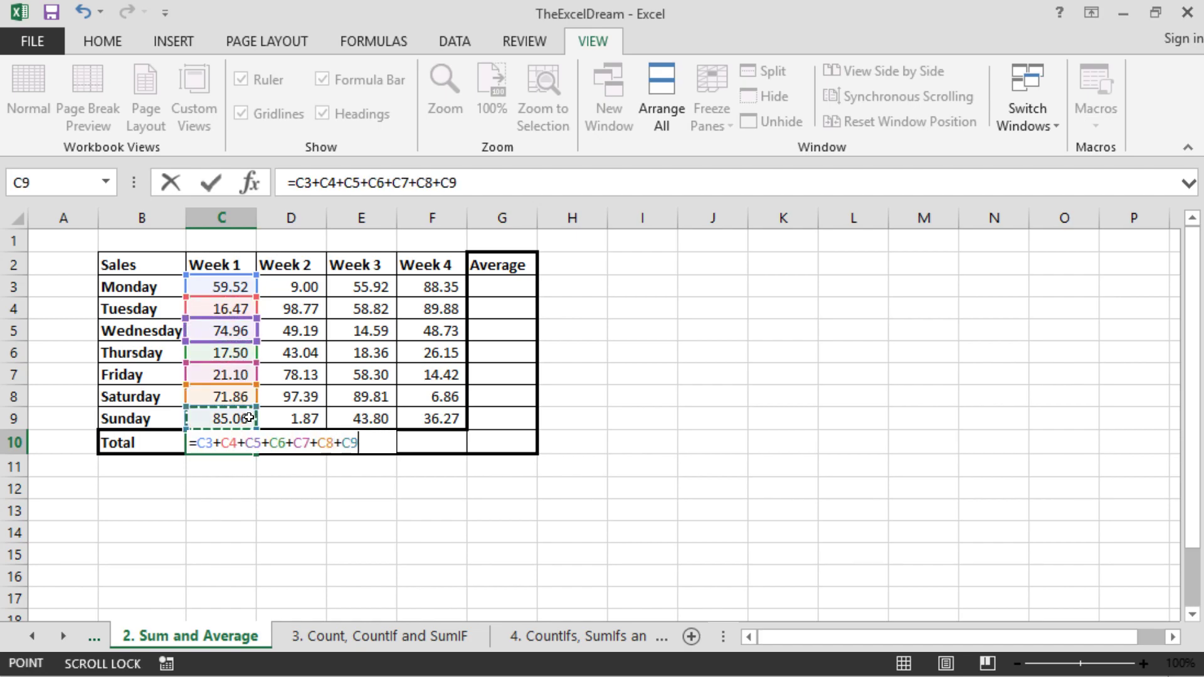
{"action": "key", "text": "Return"}
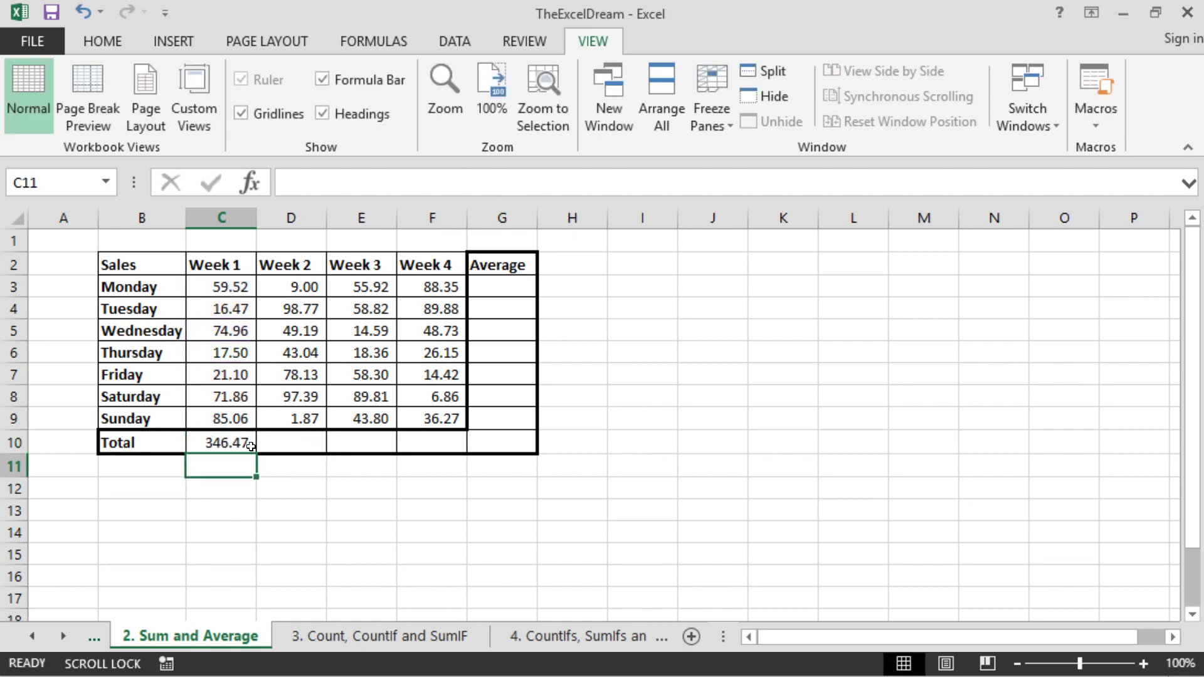
- Replace the Week 1 total in C10 with =SUM(C3:C9) and fill the formula across to F10
{"action": "left_click", "coordinate": [249, 446]}
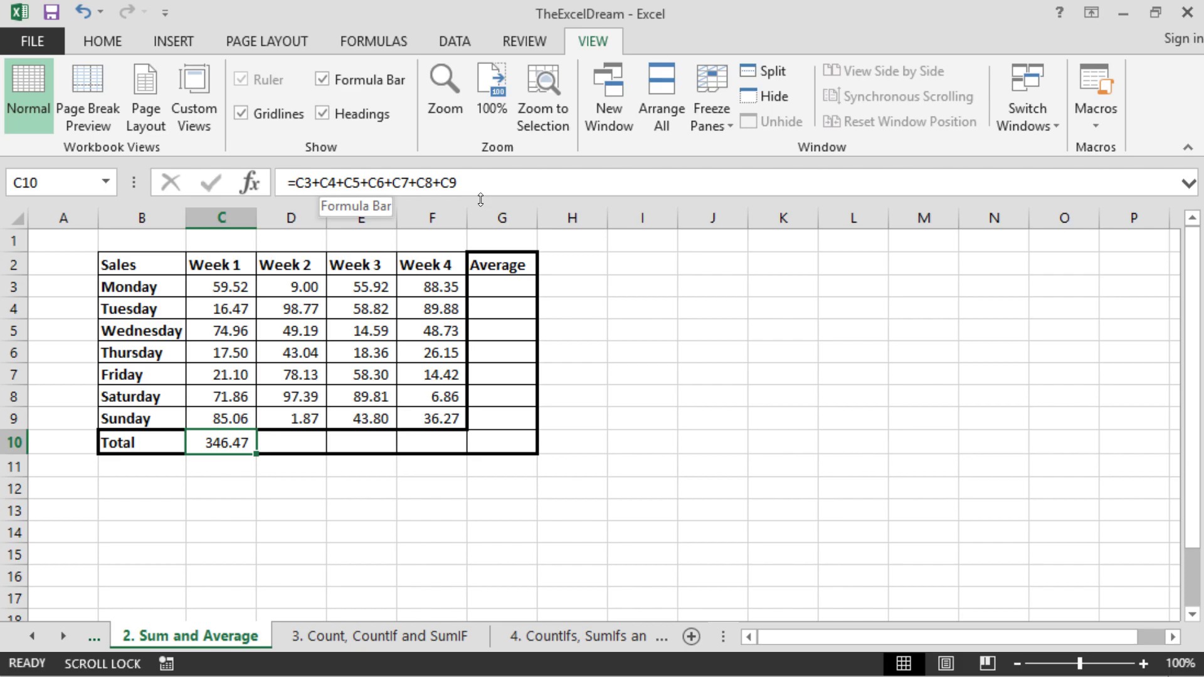
{"action": "type", "text": "="}
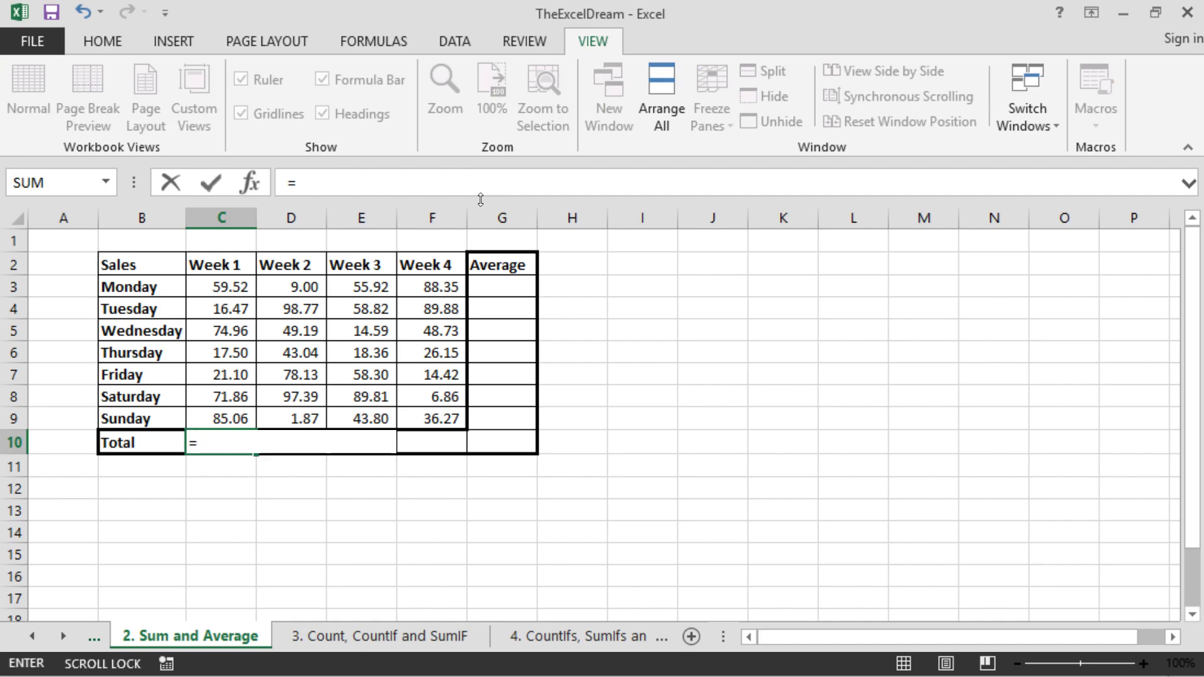
{"action": "type", "text": "sum"}
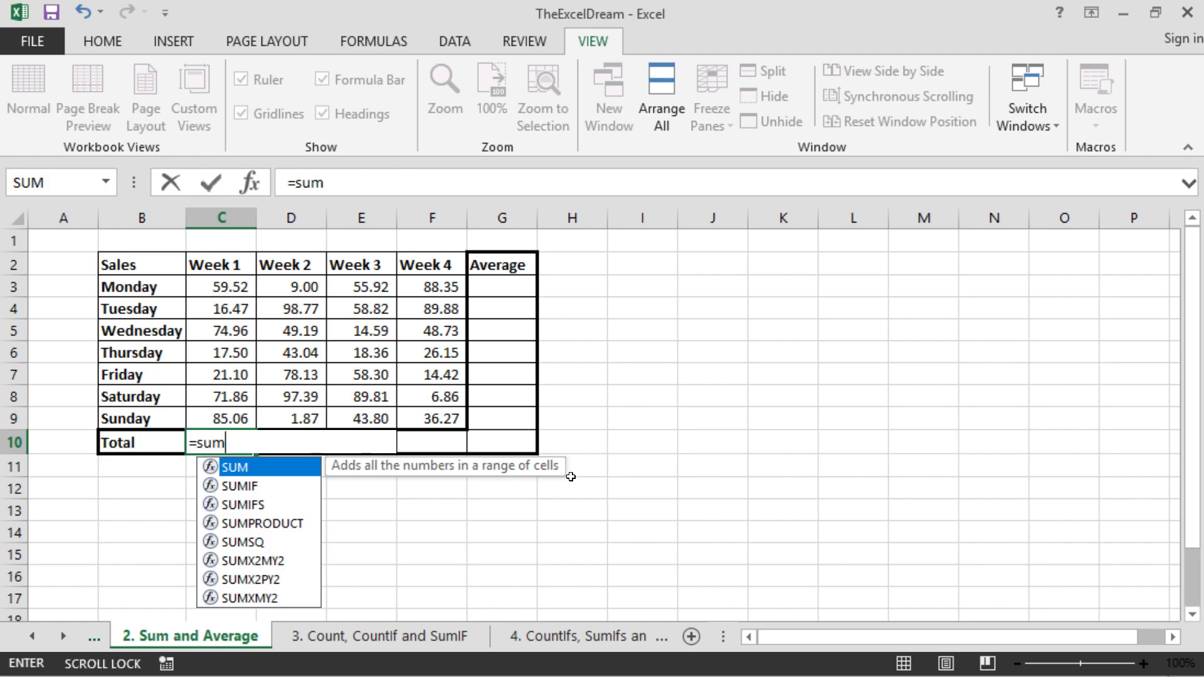
{"action": "type", "text": "("}
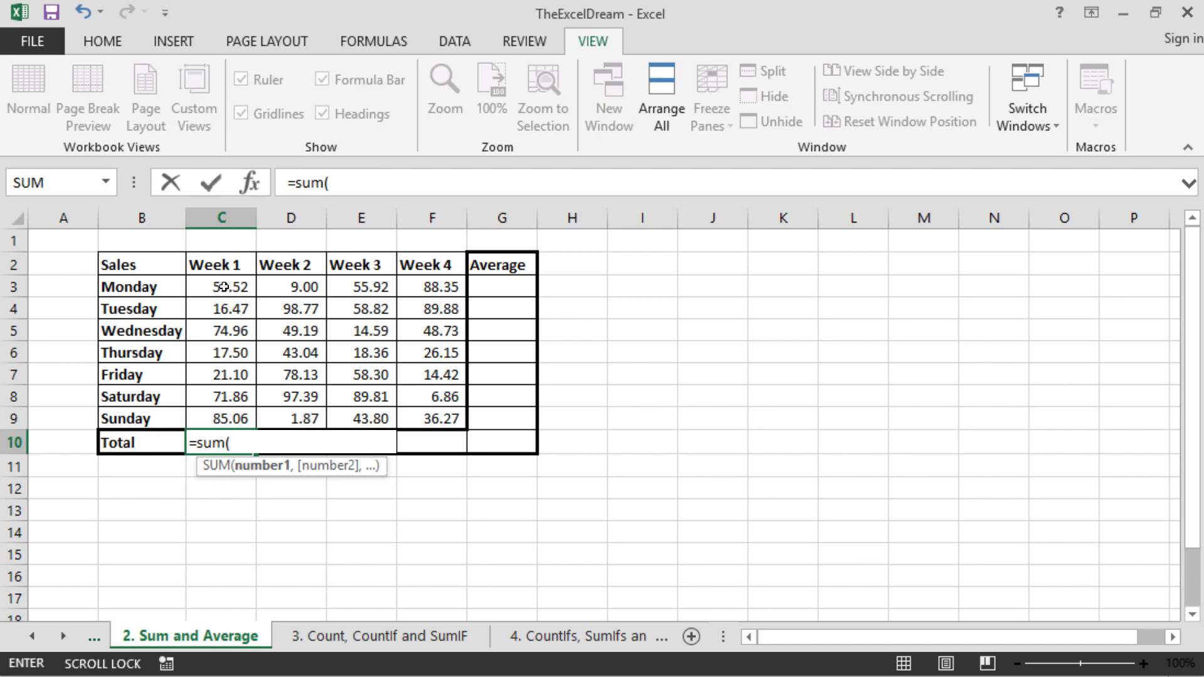
{"action": "left_click_drag", "start_coordinate": [224, 287], "coordinate": [207, 415]}
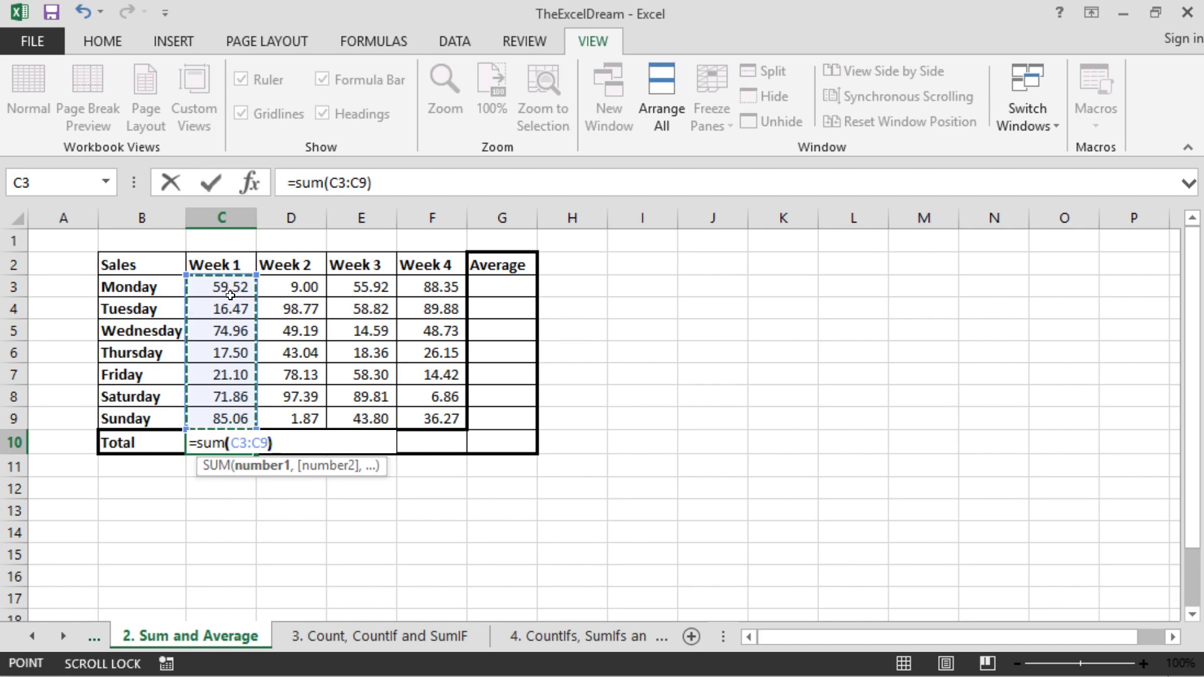
{"action": "key", "text": "Return"}
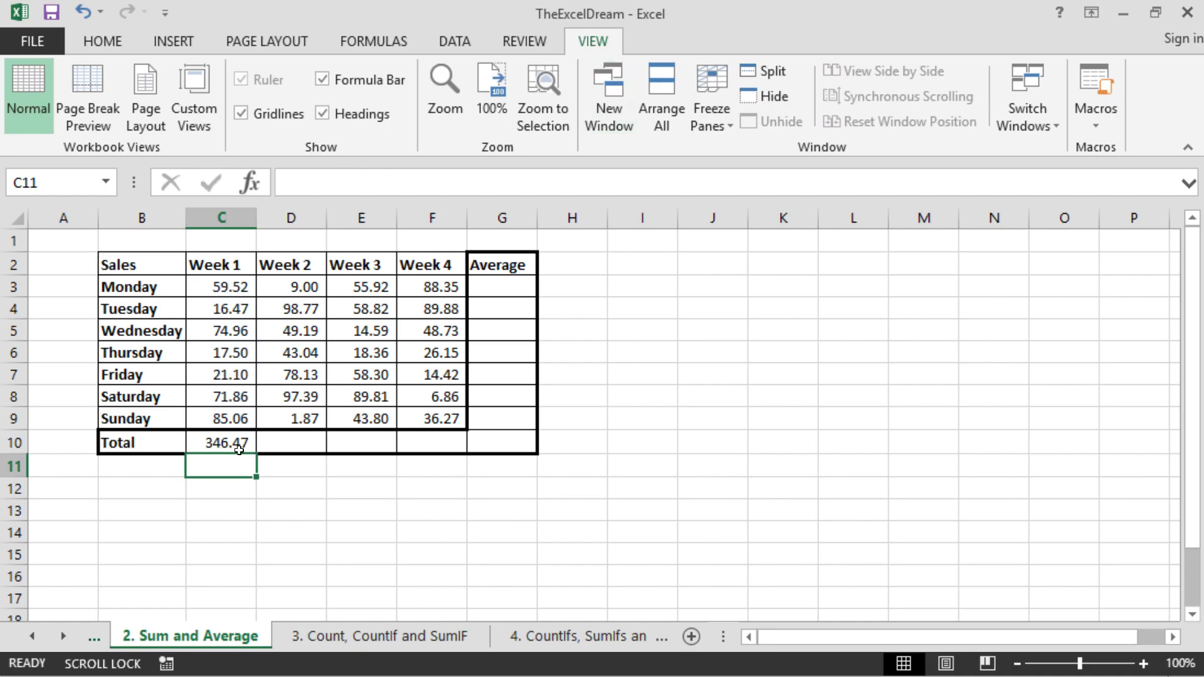
{"action": "left_click", "coordinate": [234, 443]}
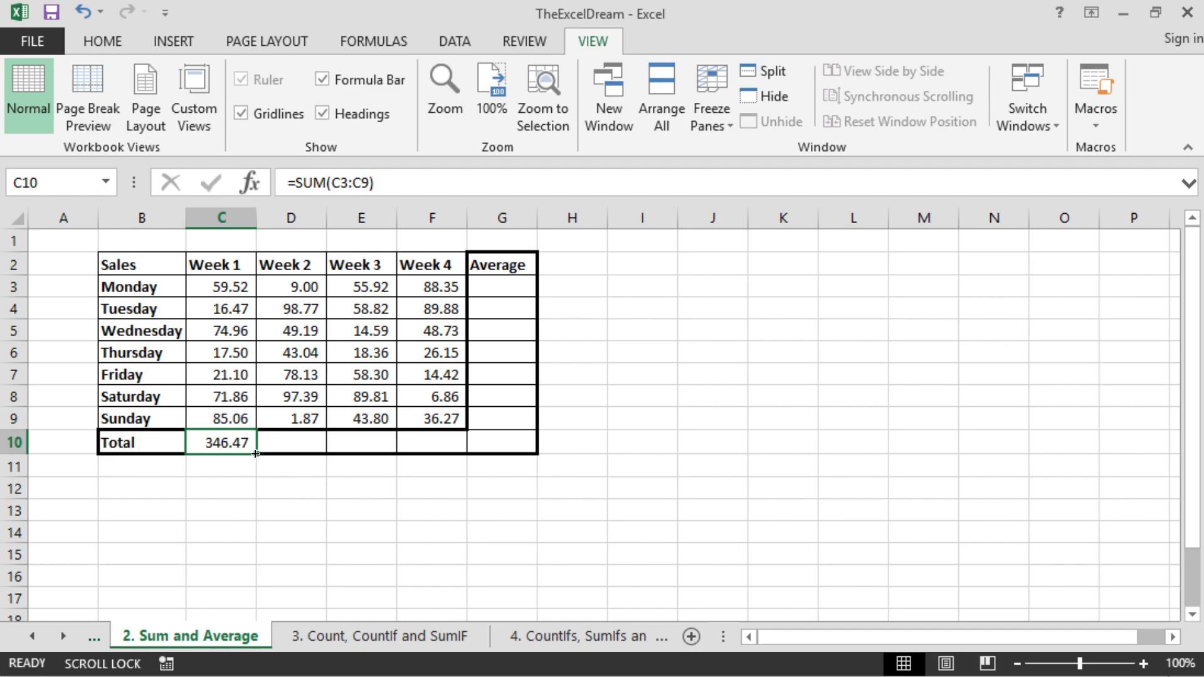
{"action": "left_click_drag", "start_coordinate": [256, 452], "coordinate": [449, 460]}
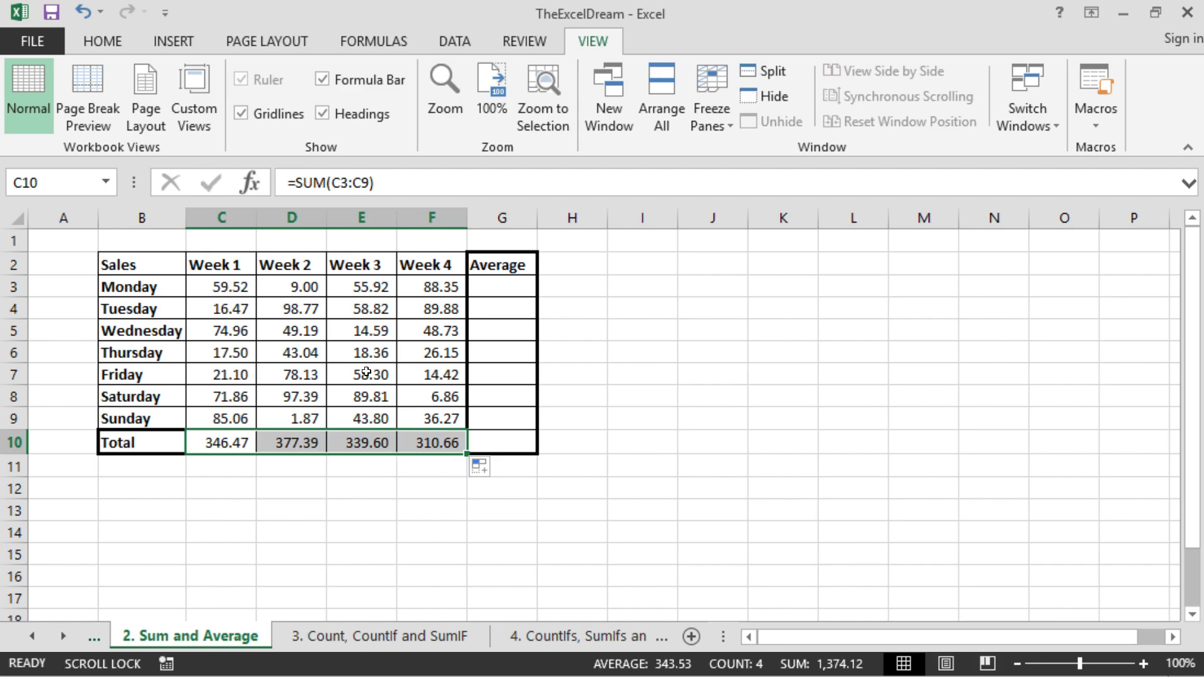
- Clear the weekly totals from C10:F10
{"action": "left_click", "coordinate": [219, 443]}
{"action": "left_click_drag", "start_coordinate": [220, 443], "coordinate": [439, 442]}
{"action": "key", "text": "Delete"}
{"action": "scroll", "coordinate": [435, 441], "scroll_direction": "right", "scroll_amount": 1}
{"action": "scroll", "coordinate": [434, 441], "scroll_direction": "left", "scroll_amount": 1}
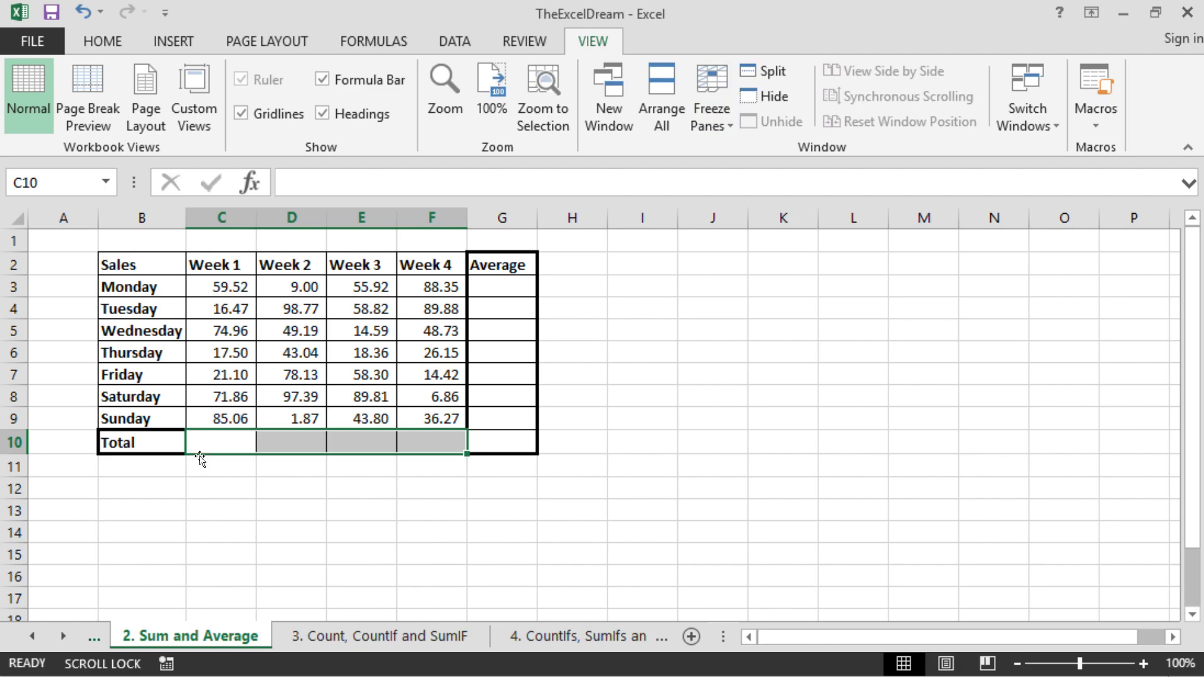
- Insert an AutoSum of C3:C9 in C10 and fill the total across to Week 4 in F10
{"action": "left_click", "coordinate": [221, 441]}
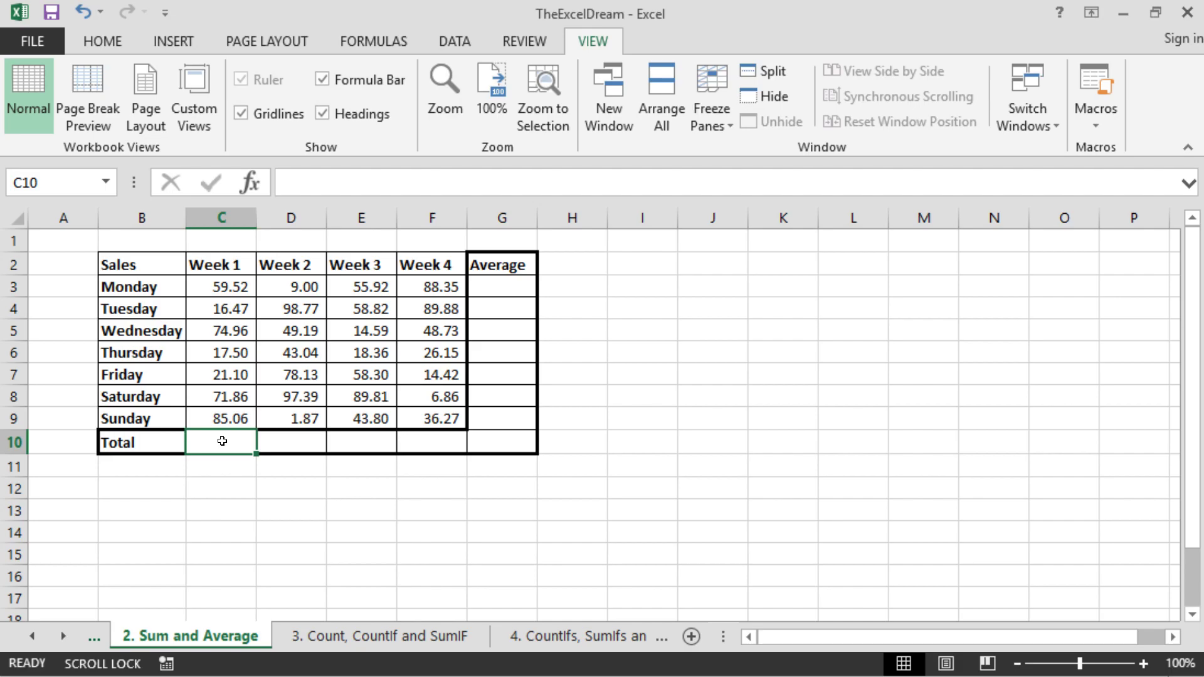
{"action": "key", "text": "alt+equal"}
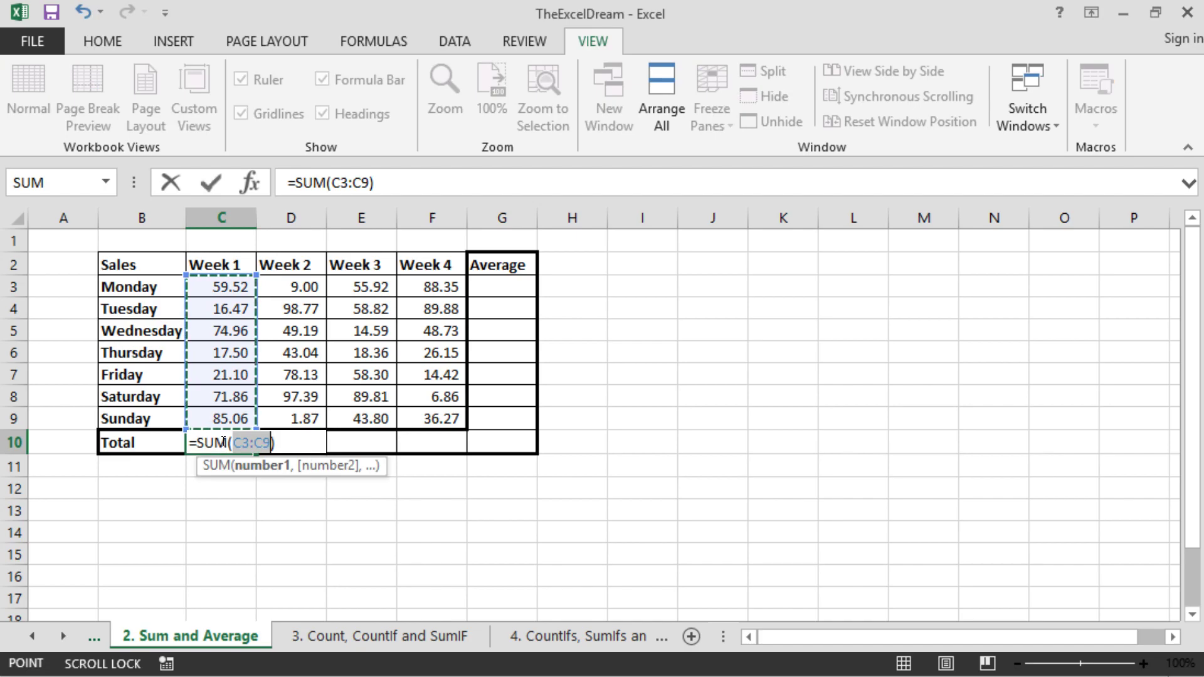
{"action": "key", "text": "Return"}
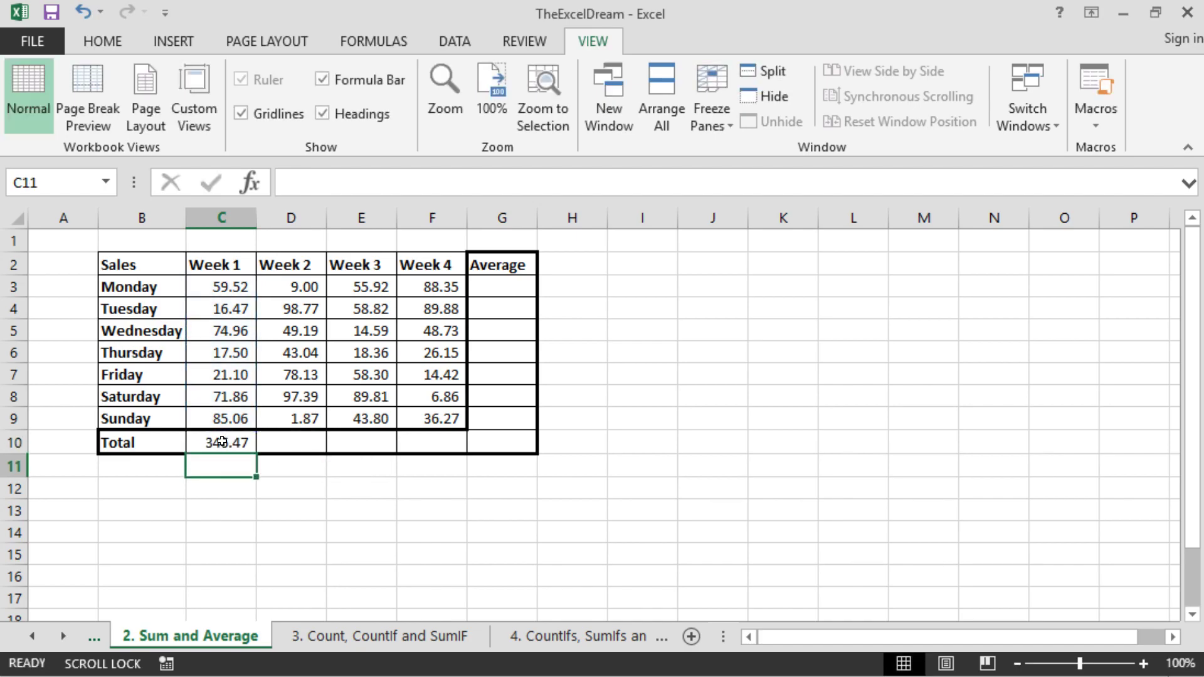
{"action": "left_click", "coordinate": [269, 416]}
{"action": "left_click", "coordinate": [247, 442]}
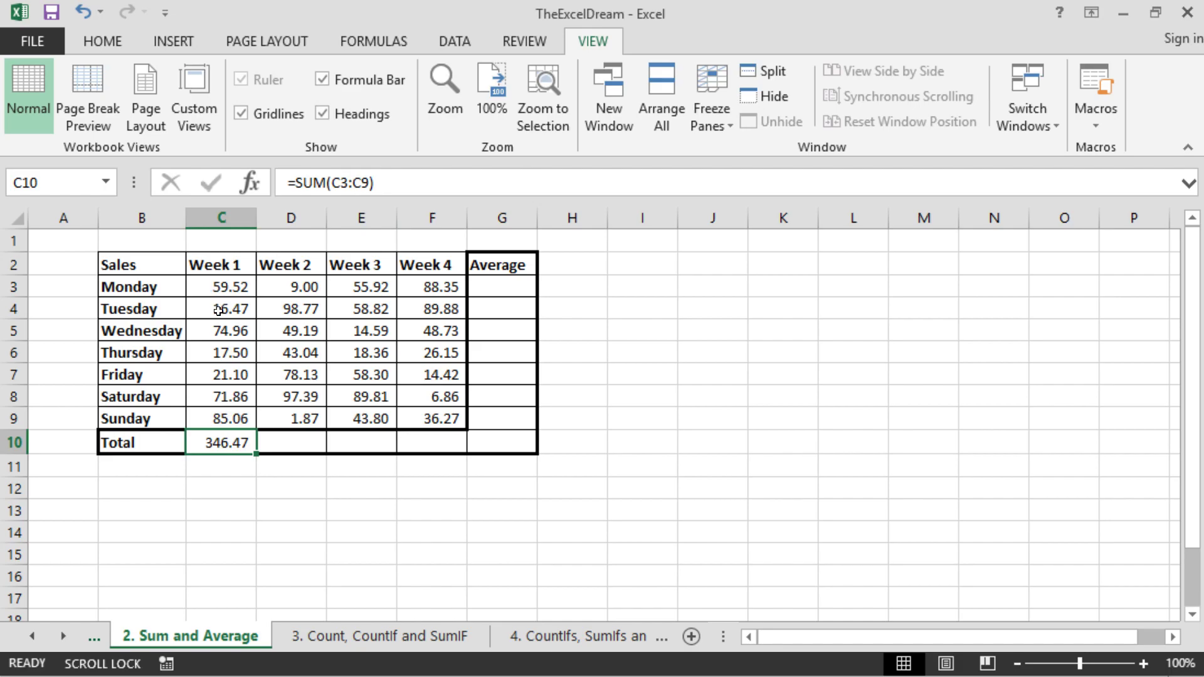
{"action": "left_click_drag", "start_coordinate": [247, 445], "coordinate": [468, 452]}
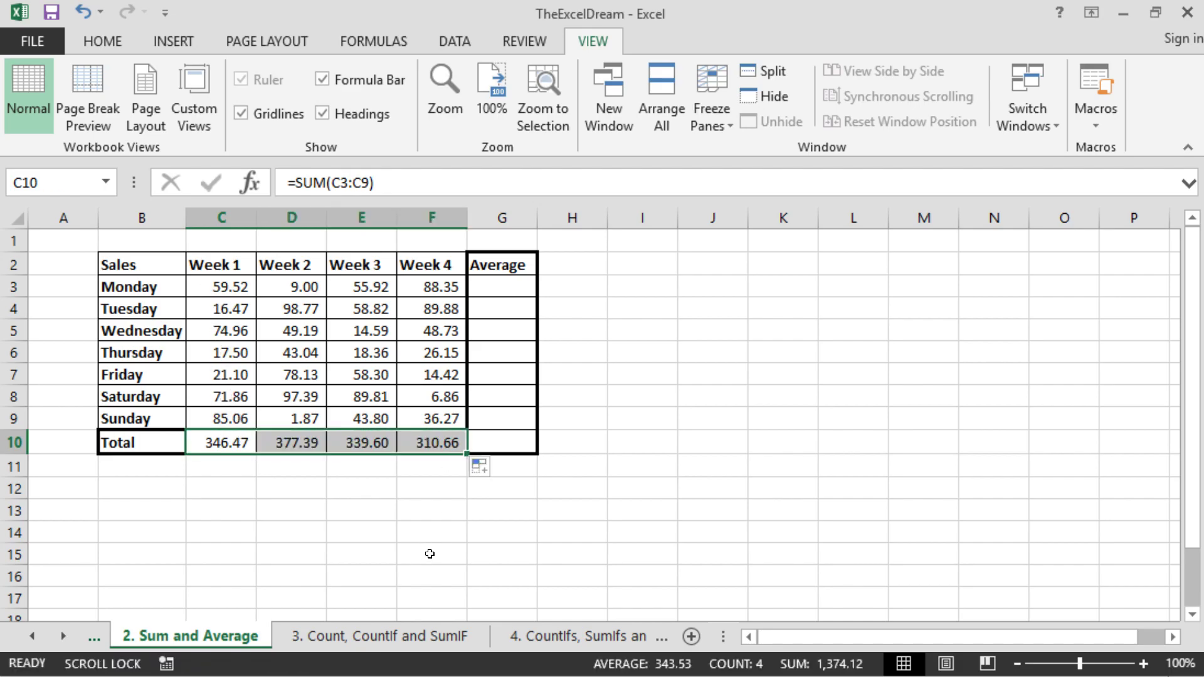
- Enter =AVERAGE(C3:F3) in G3 to average Monday's sales over the four weeks
{"action": "left_click", "coordinate": [506, 291]}
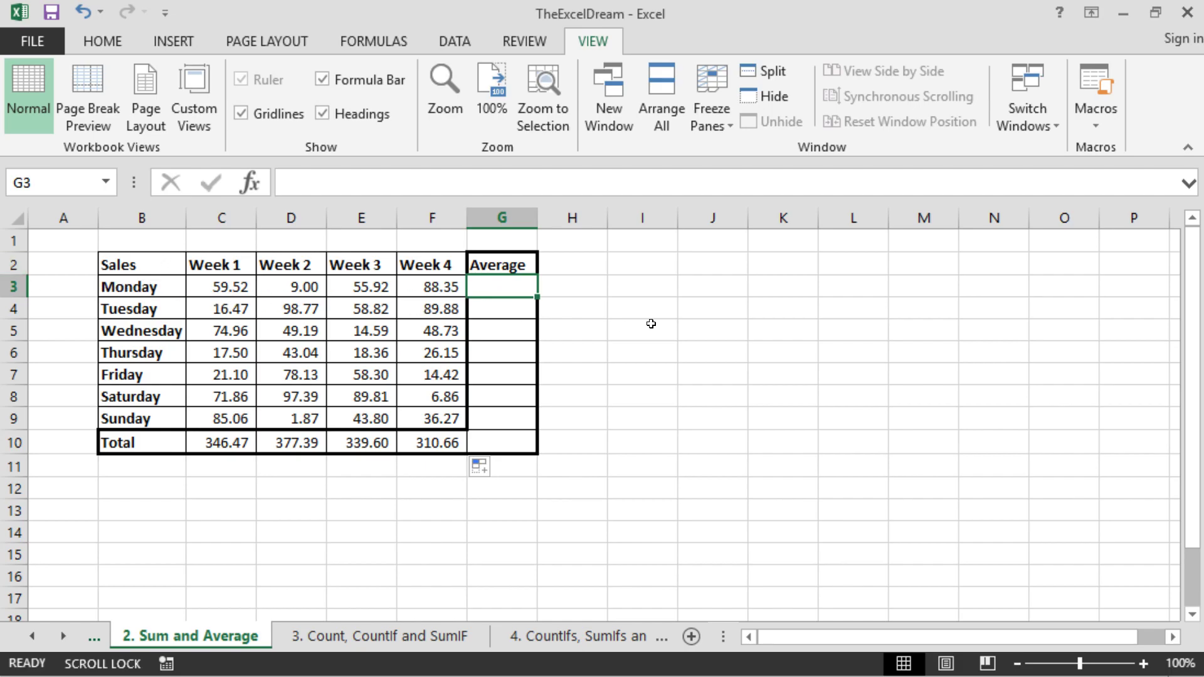
{"action": "type", "text": "="}
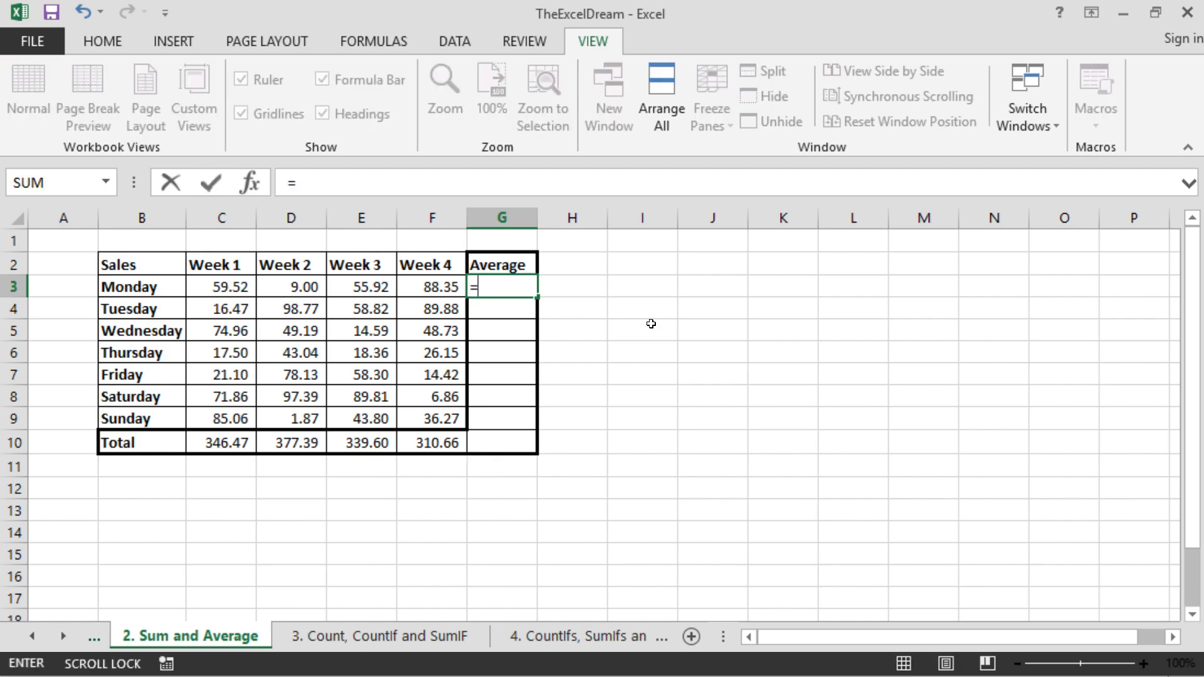
{"action": "type", "text": "avera"}
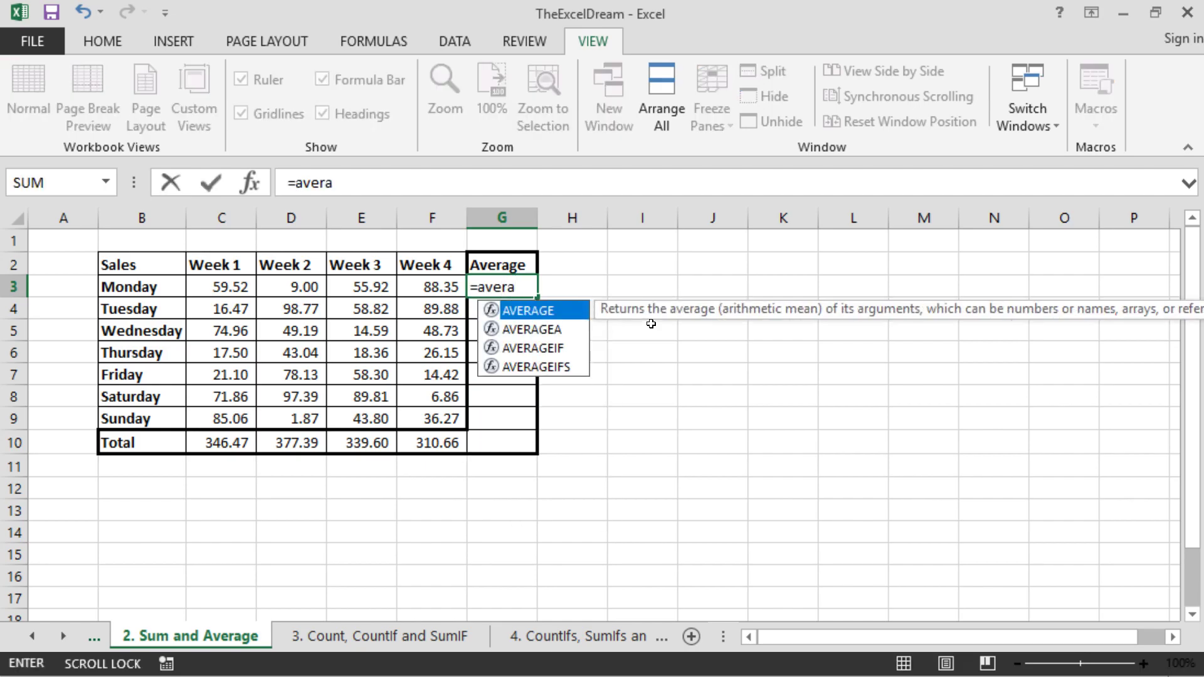
{"action": "type", "text": "ge"}
{"action": "key", "text": "Escape"}
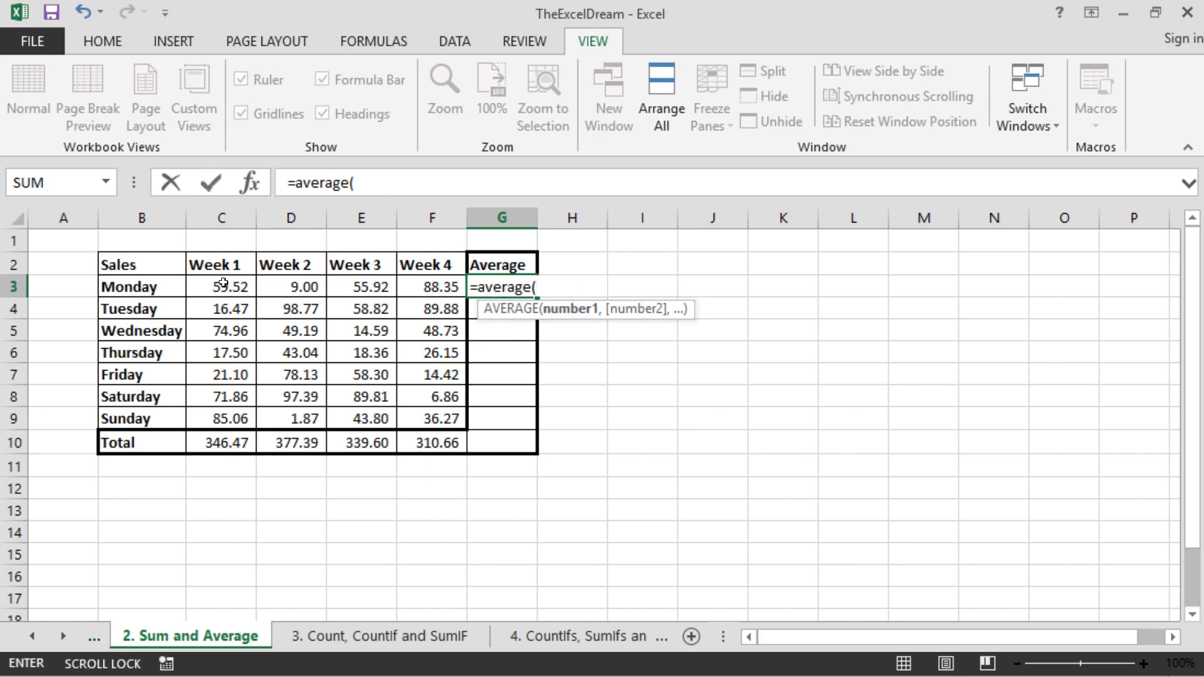
{"action": "left_click_drag", "start_coordinate": [233, 286], "coordinate": [418, 288]}
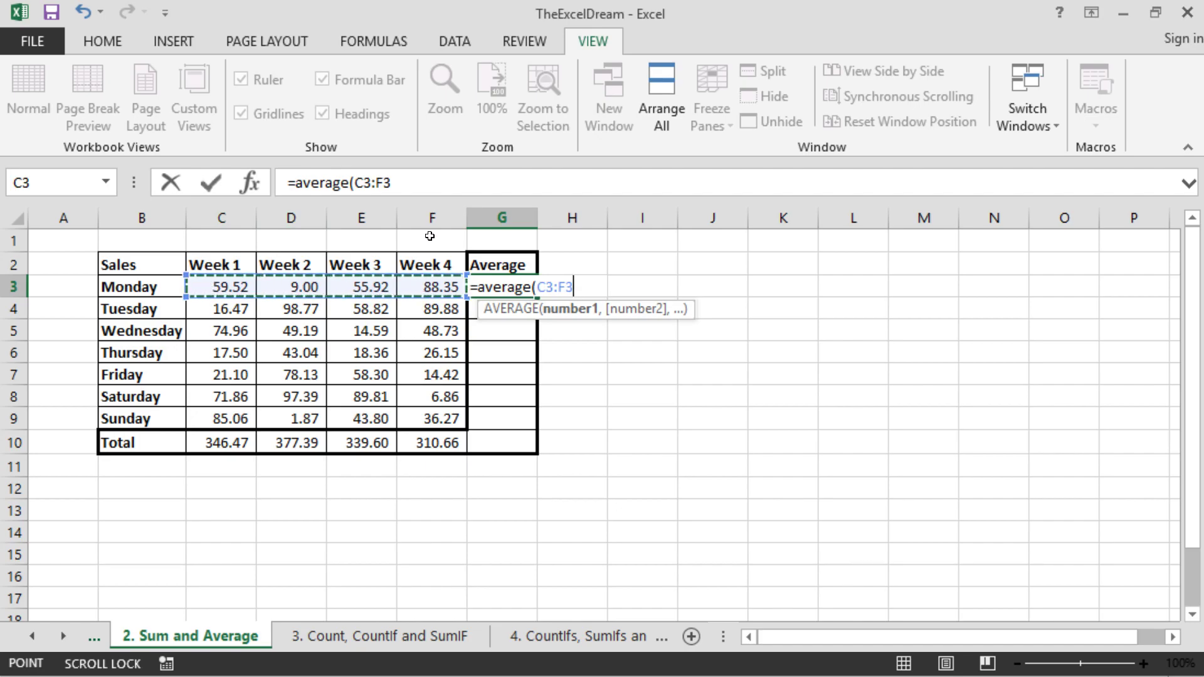
{"action": "type", "text": ")"}
{"action": "key", "text": "Return"}
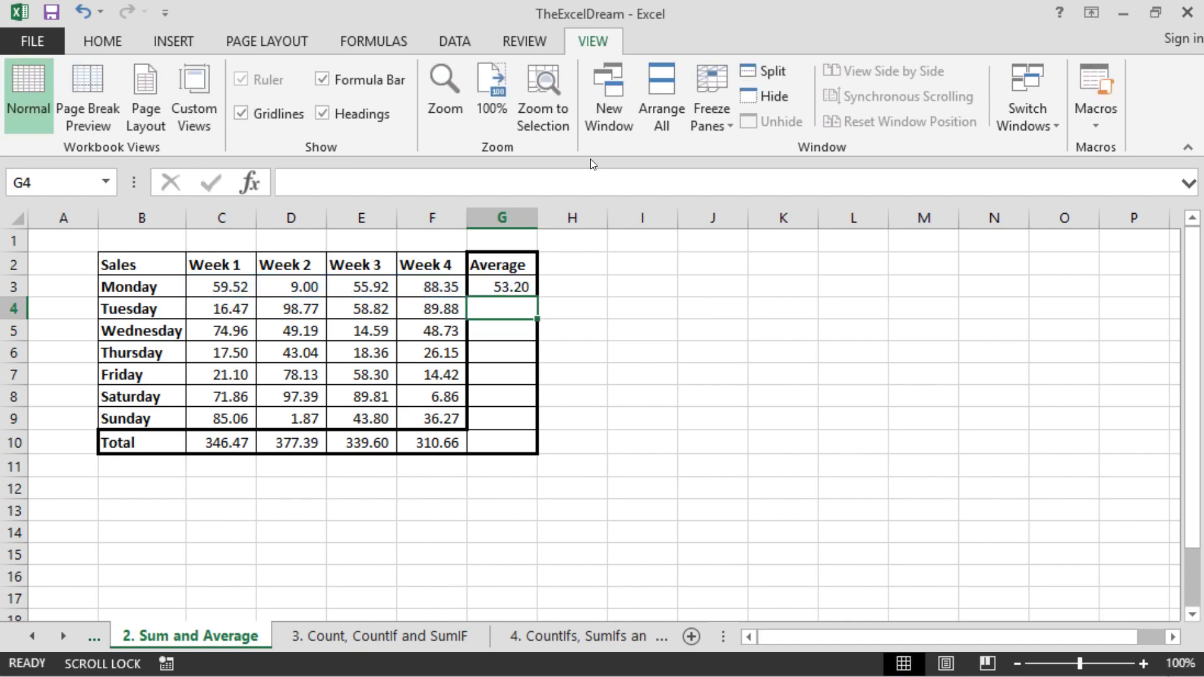
- Fill the average formula from G3 down through the Total row to G10
{"action": "left_click", "coordinate": [487, 289]}
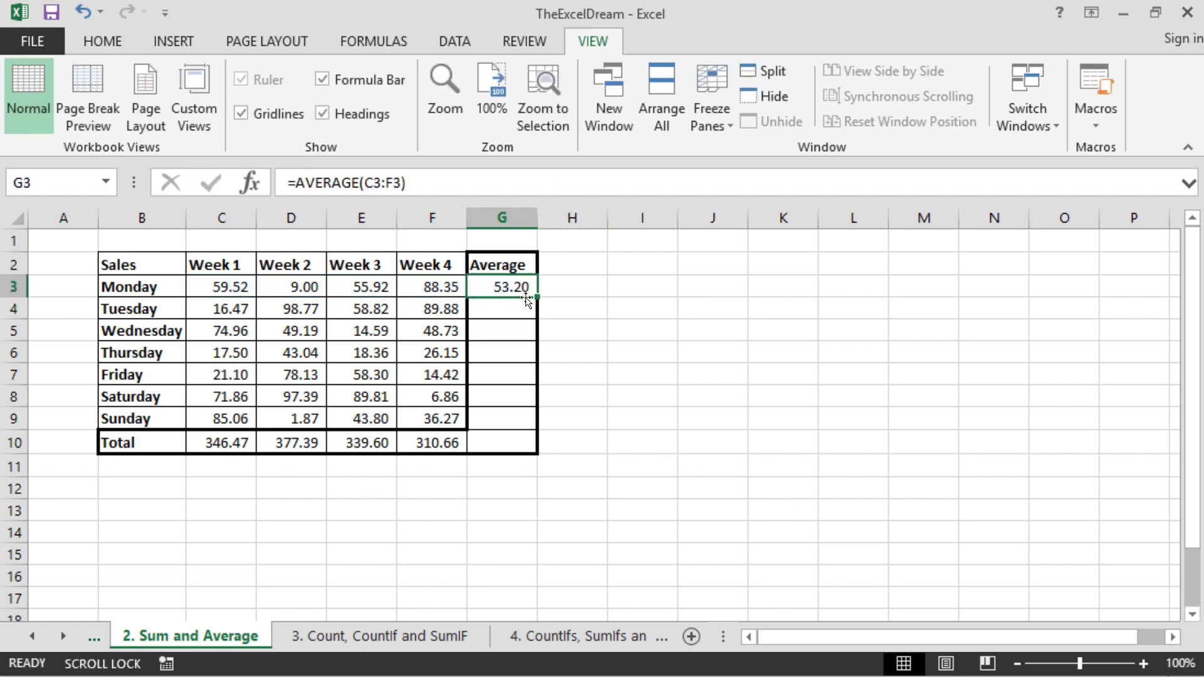
{"action": "left_click_drag", "start_coordinate": [537, 298], "coordinate": [535, 440]}
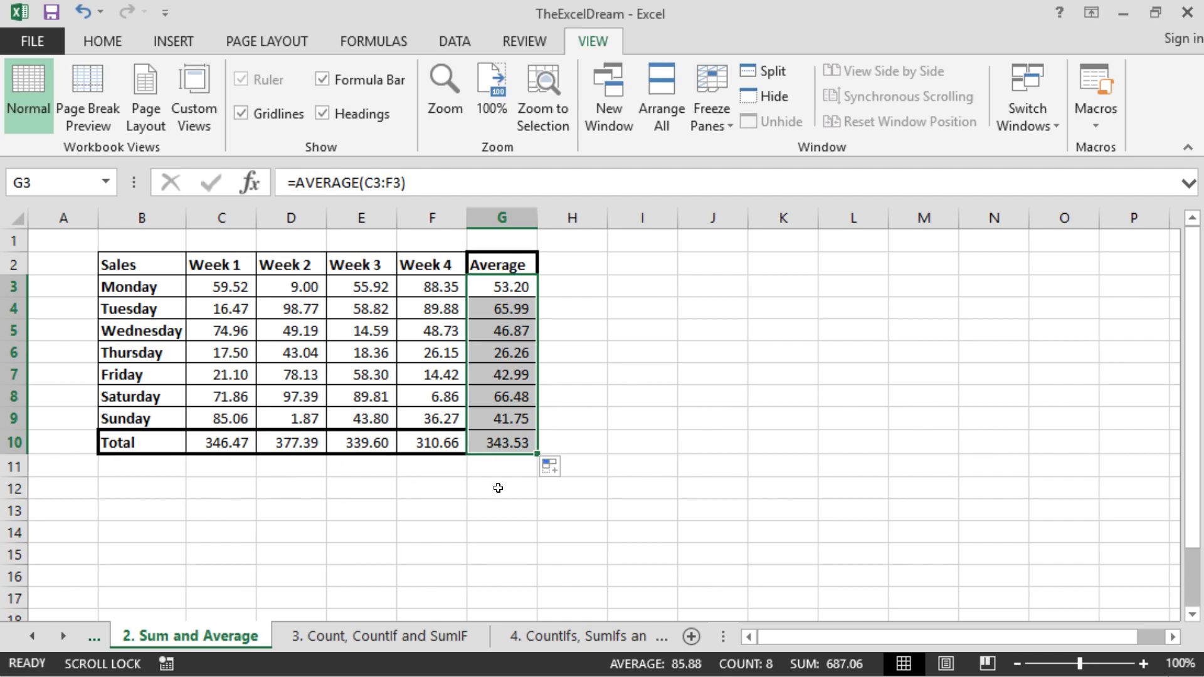
{"action": "left_click", "coordinate": [565, 404]}
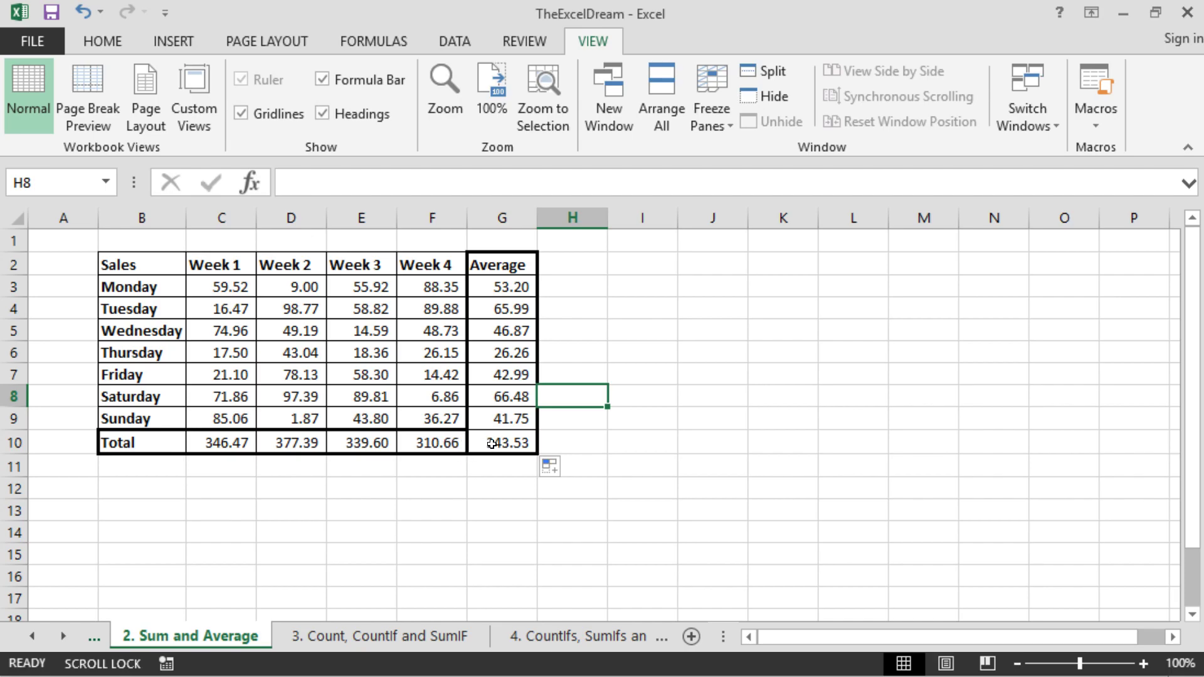
{"action": "left_click", "coordinate": [444, 444]}
{"action": "left_click", "coordinate": [480, 444]}
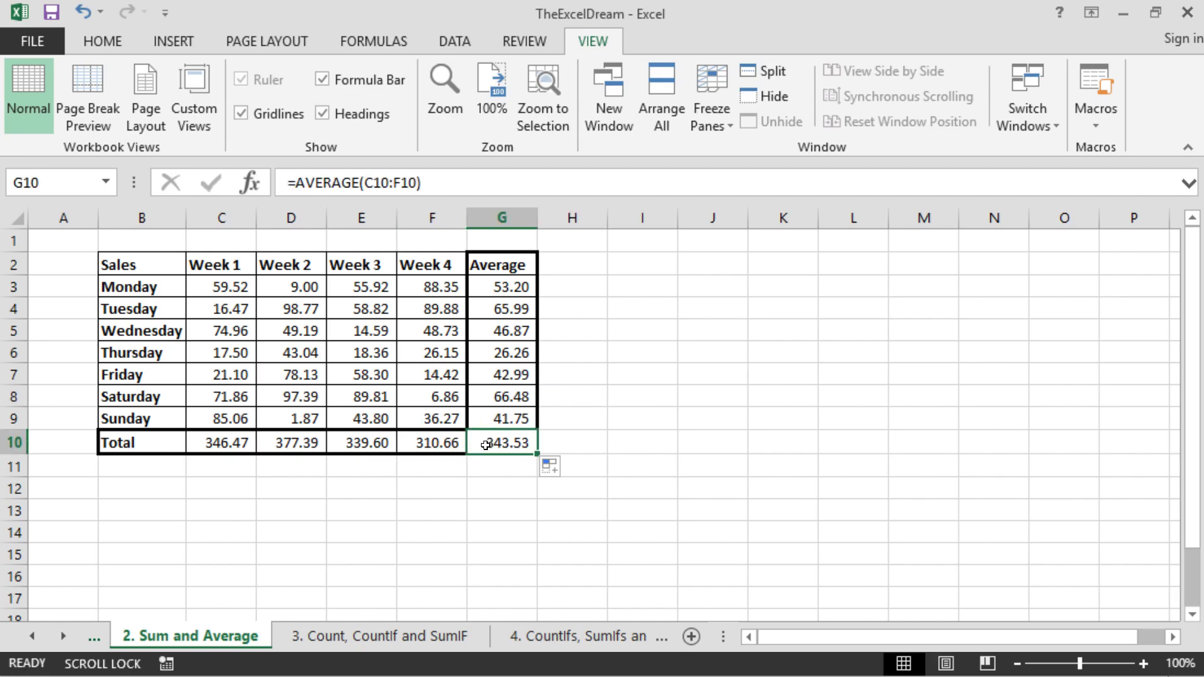
{"action": "left_click", "coordinate": [428, 444]}
{"action": "left_click", "coordinate": [445, 464]}
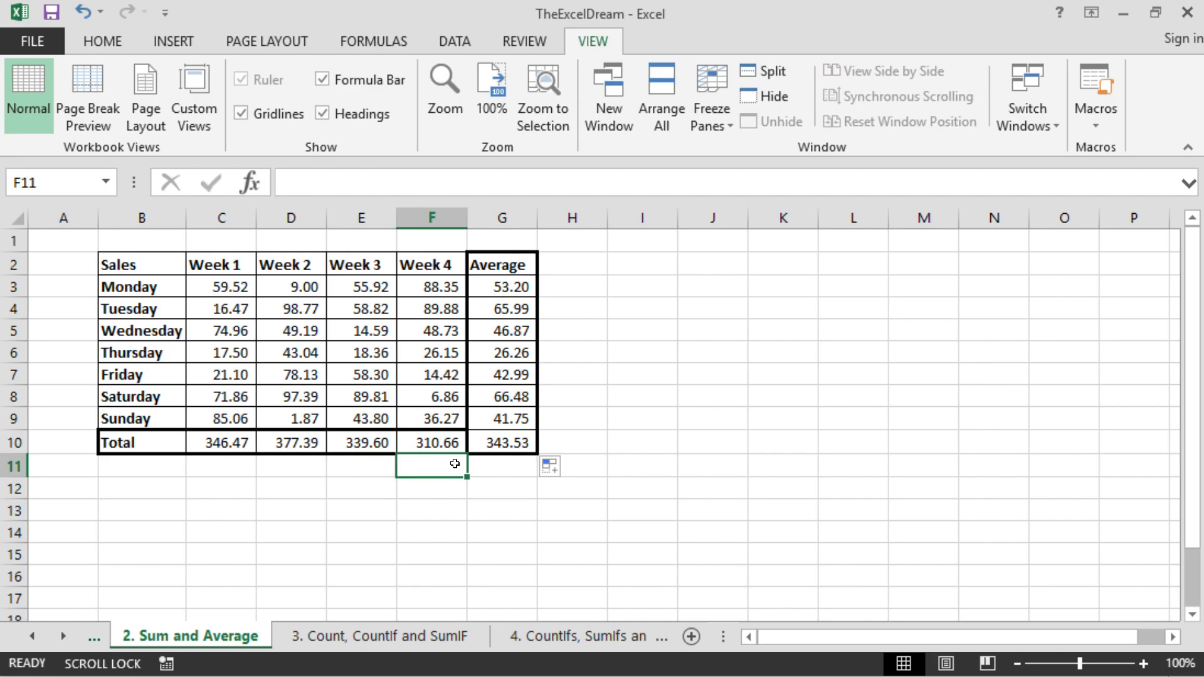
{"action": "left_click", "coordinate": [451, 444]}
{"action": "left_click", "coordinate": [456, 484]}
- Add a thin solid vertical border between the Week 4 total in F10 and the average in G10
{"action": "left_click_drag", "start_coordinate": [450, 446], "coordinate": [511, 443]}
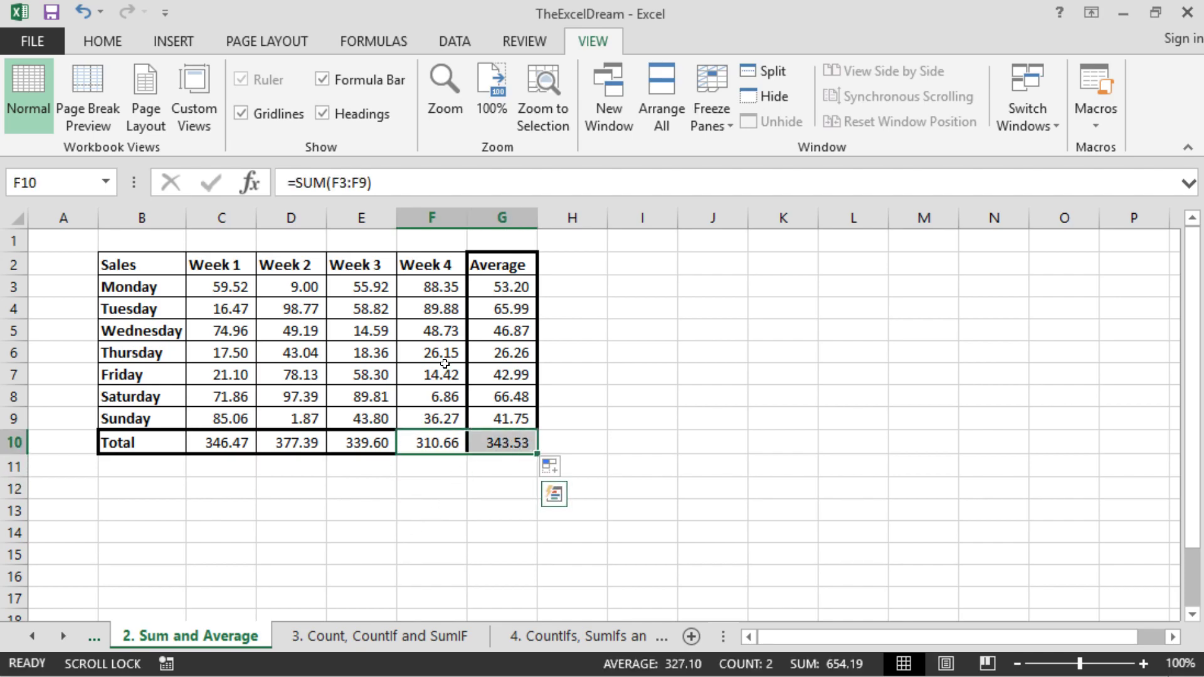
{"action": "right_click", "coordinate": [454, 442]}
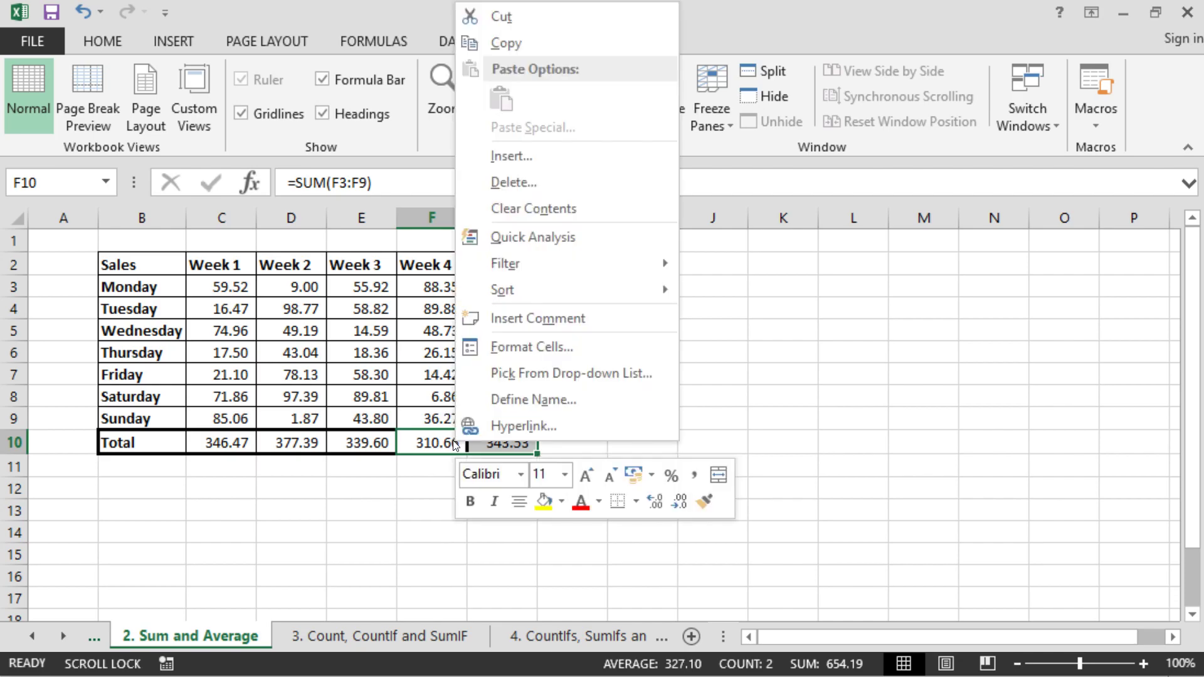
{"action": "left_click", "coordinate": [496, 347]}
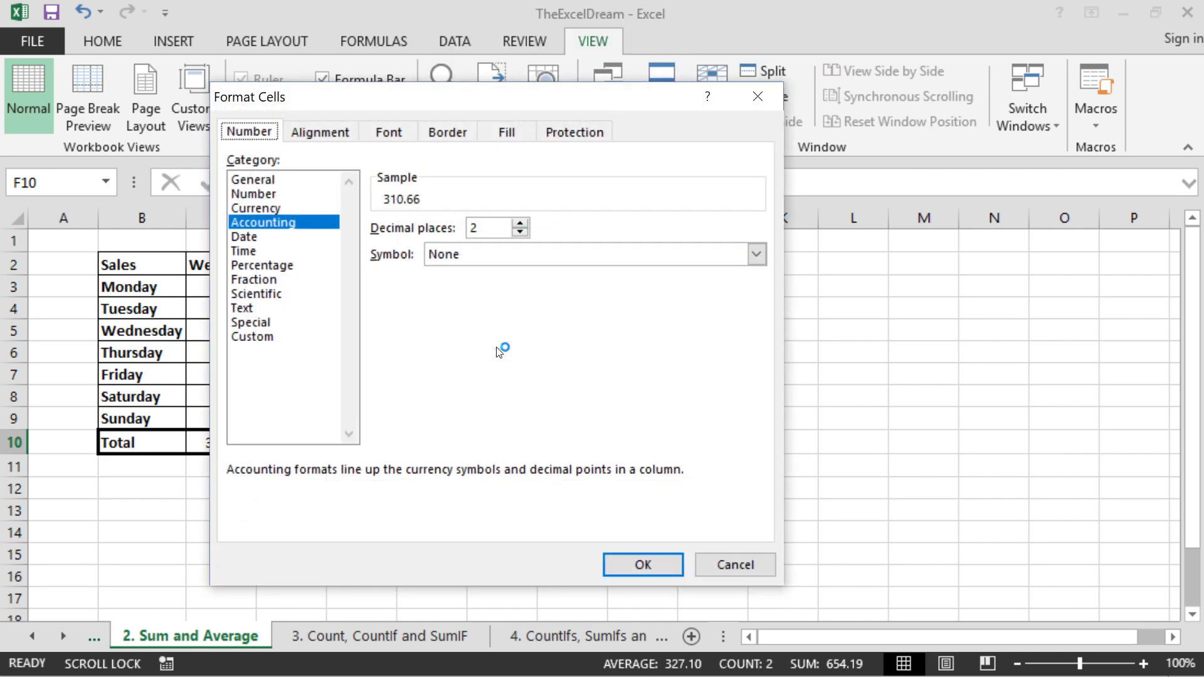
{"action": "left_click", "coordinate": [449, 131]}
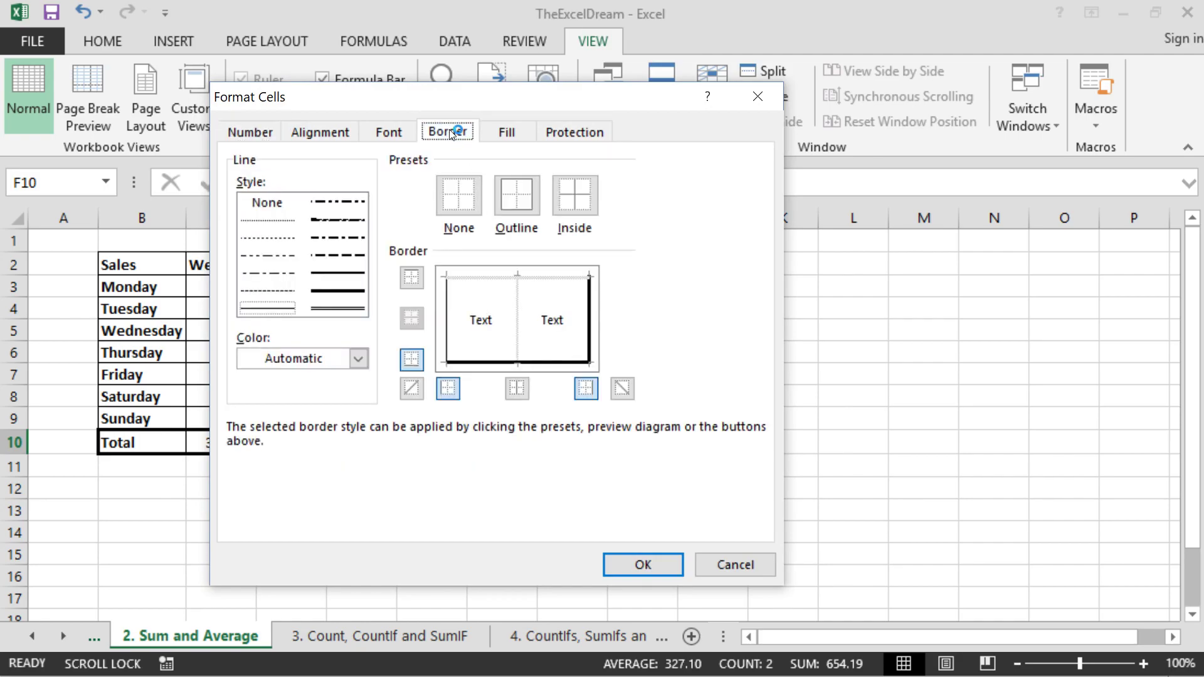
{"action": "left_click_drag", "start_coordinate": [409, 98], "coordinate": [850, 163]}
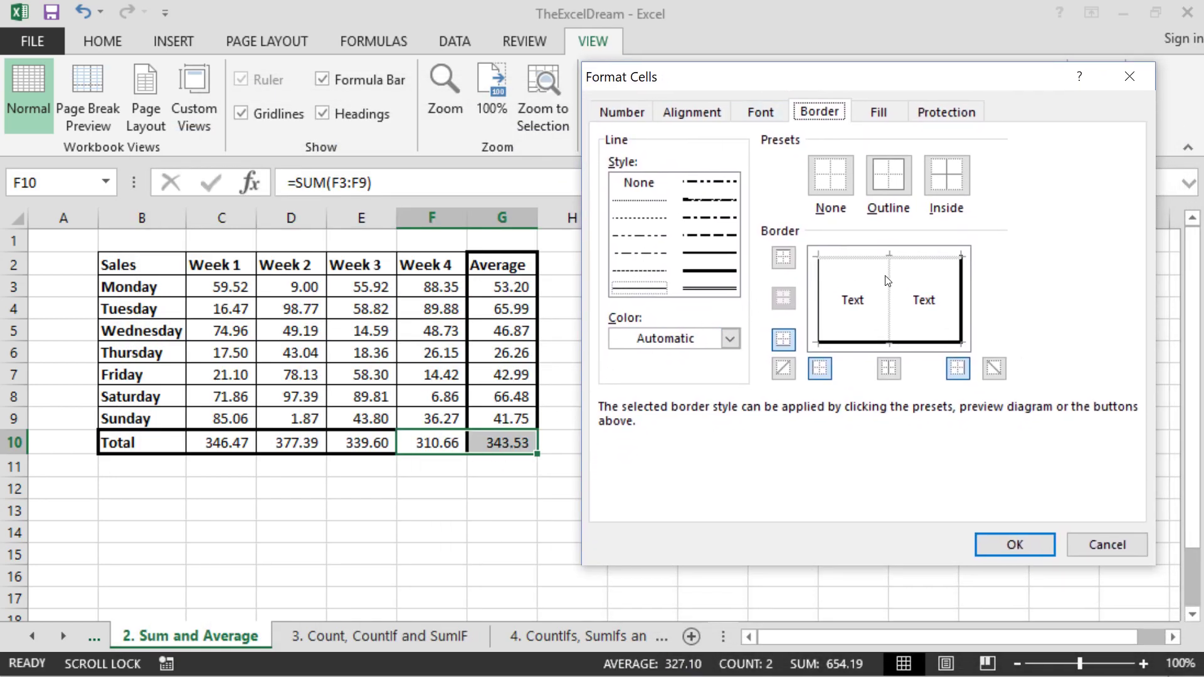
{"action": "left_click", "coordinate": [642, 293]}
{"action": "left_click", "coordinate": [890, 293]}
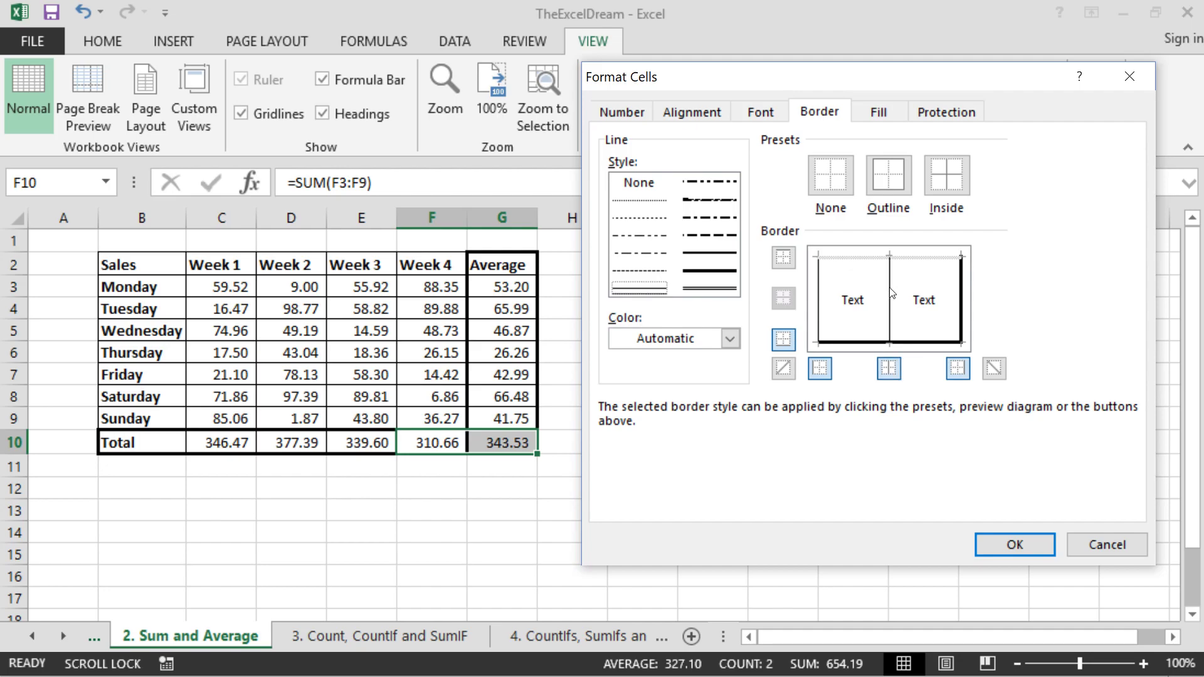
{"action": "left_click", "coordinate": [1014, 545]}
{"action": "left_click", "coordinate": [590, 364]}
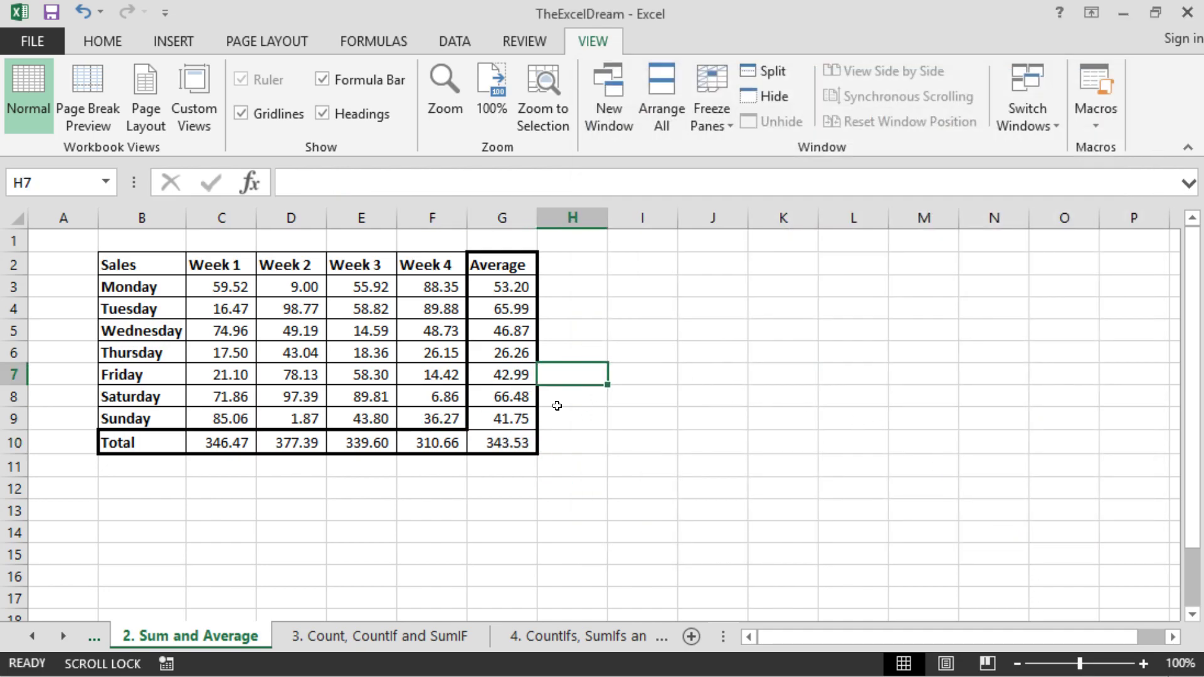